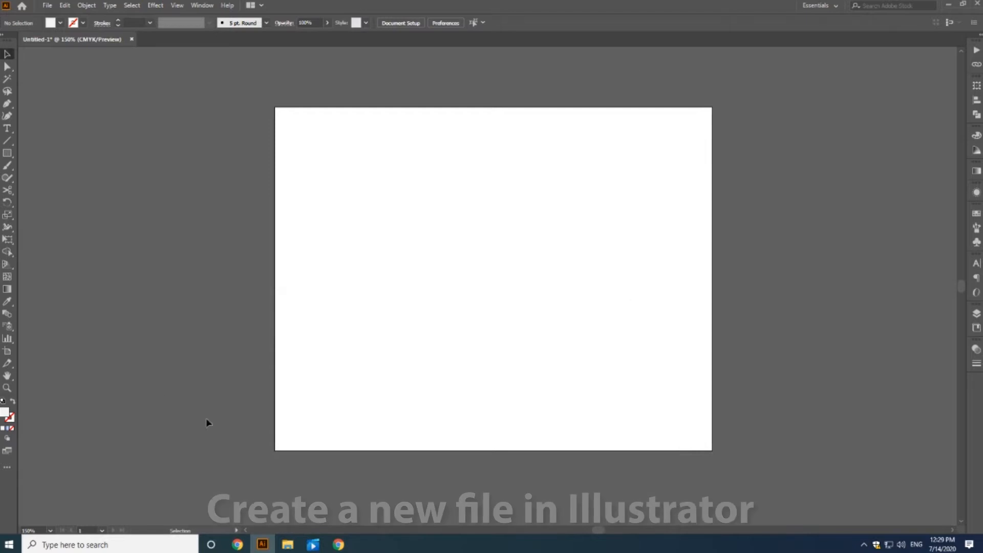
Draw a tall rectangle about 1.06 by 3.57 cm on the artboard and give it a black K=100 stroke.
left_click_drag(248, 208, 226, 205)
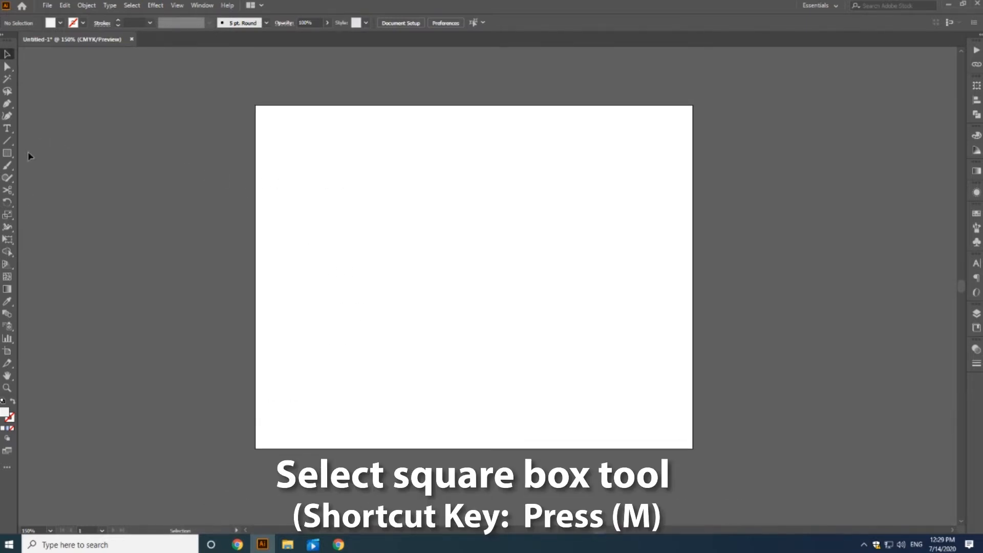
left_click_drag(372, 195, 401, 294)
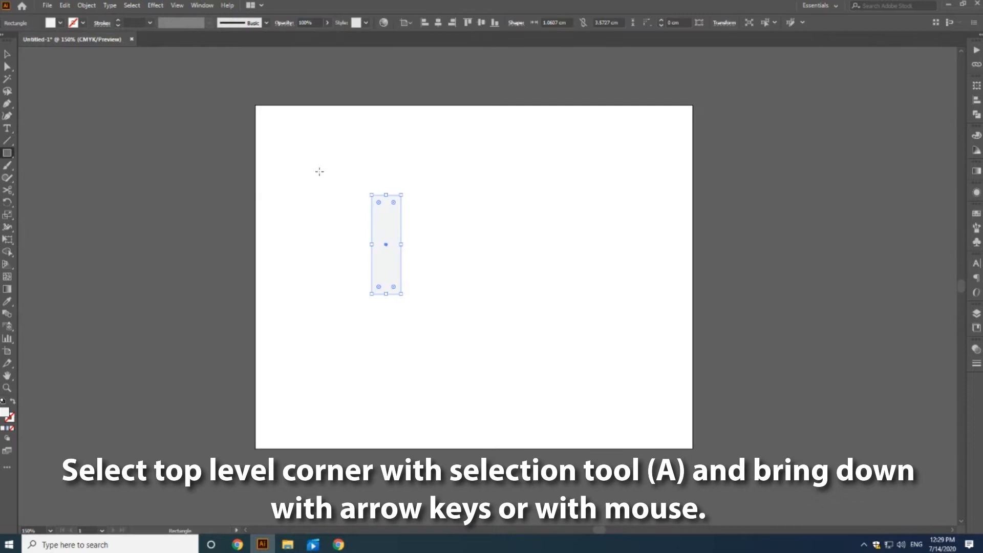
left_click(82, 23)
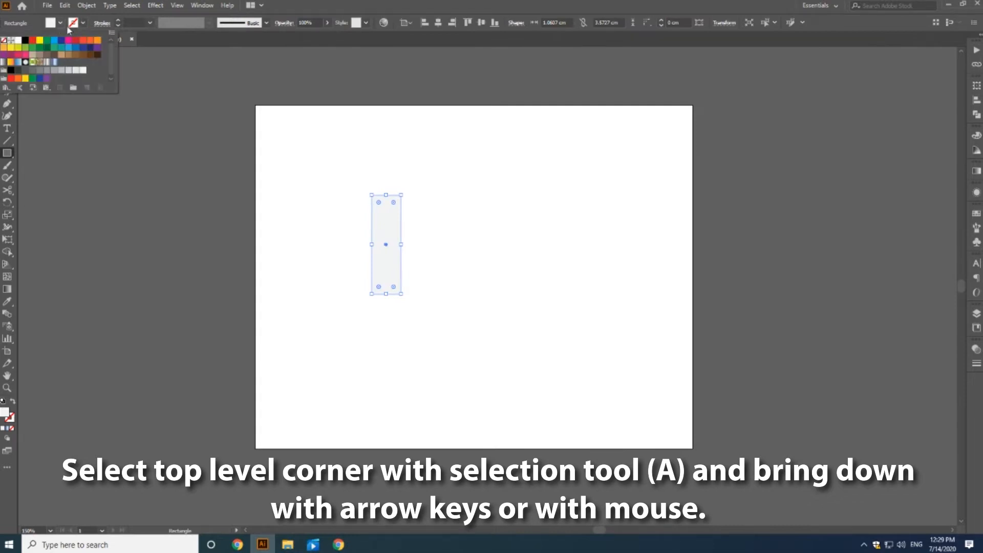
left_click(11, 71)
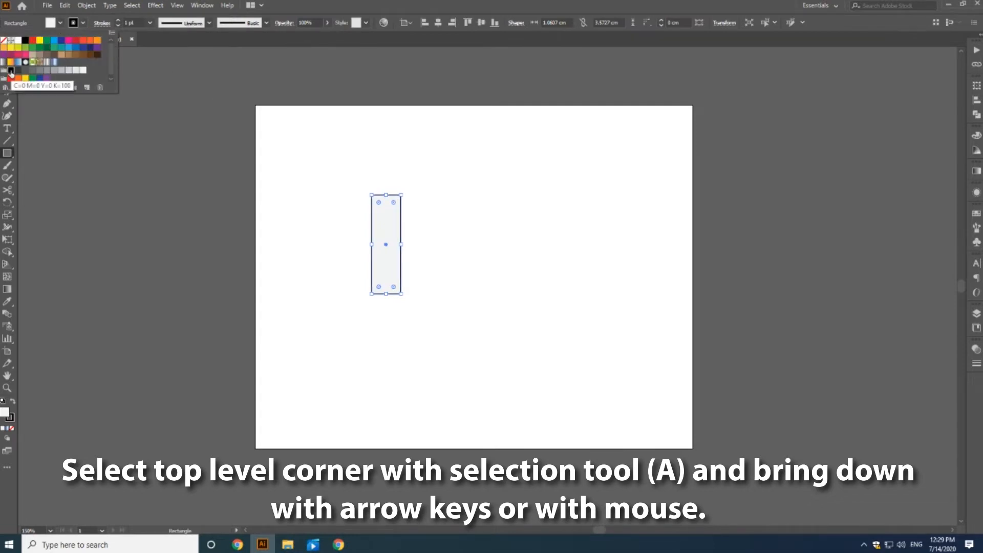
key("Escape")
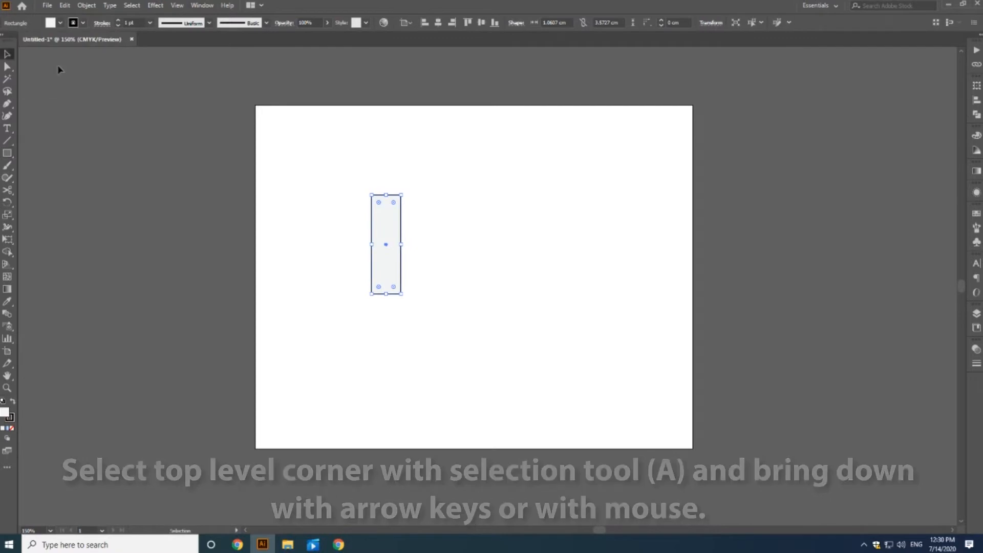
Lower the rectangle's upper-left corner point by about 0.97 cm to form a slanted roof.
left_click_drag(497, 150, 495, 204)
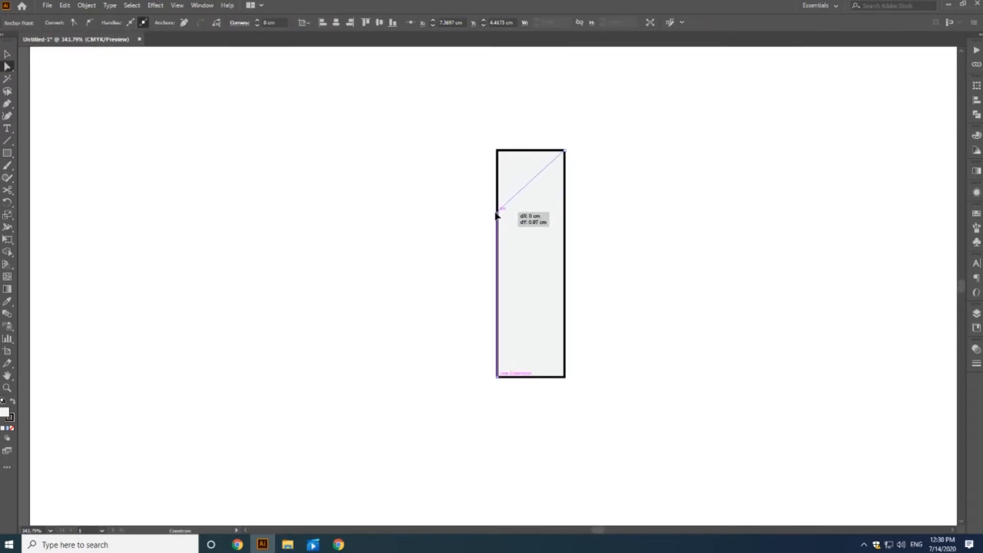
left_click_drag(495, 215, 497, 216)
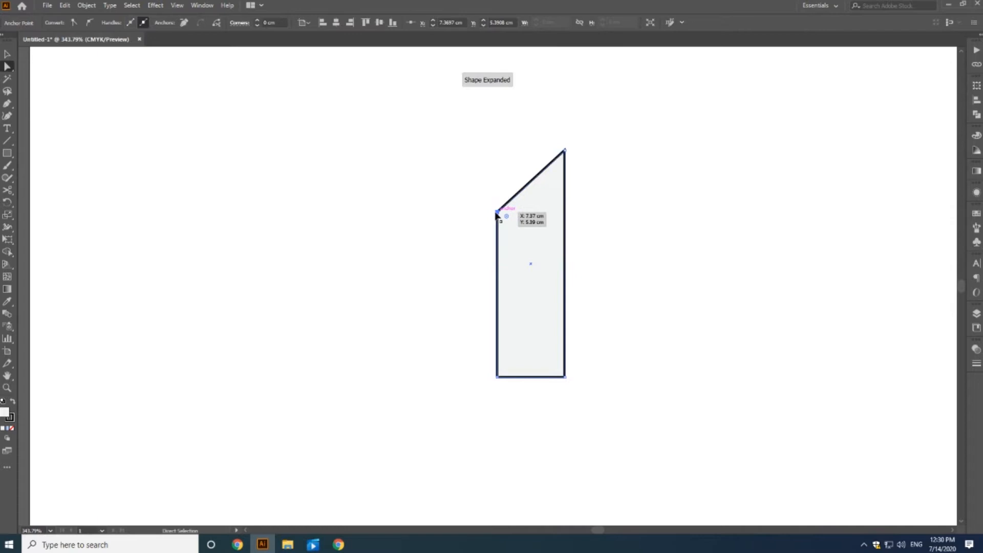
left_click(685, 198)
left_click_drag(685, 198, 656, 180)
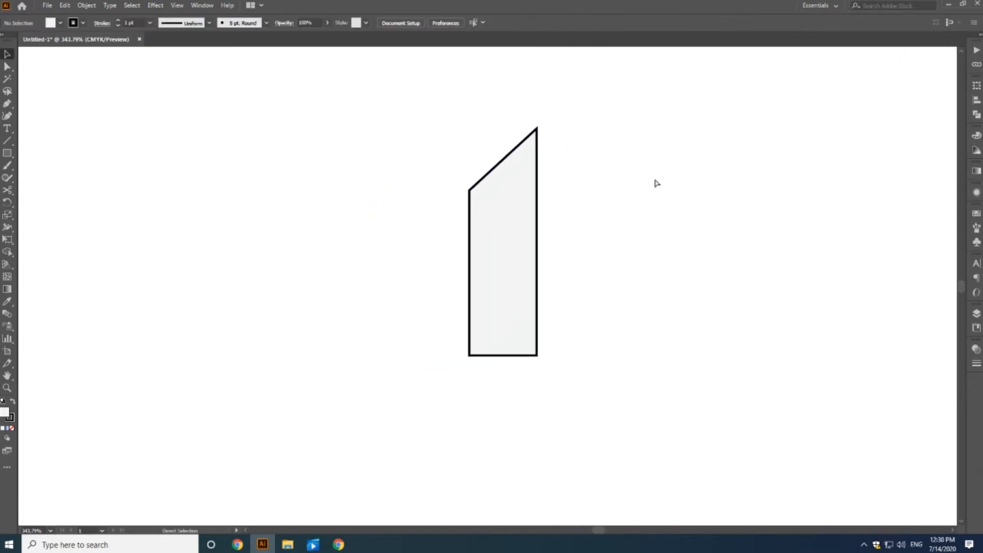
key("ctrl+minus")
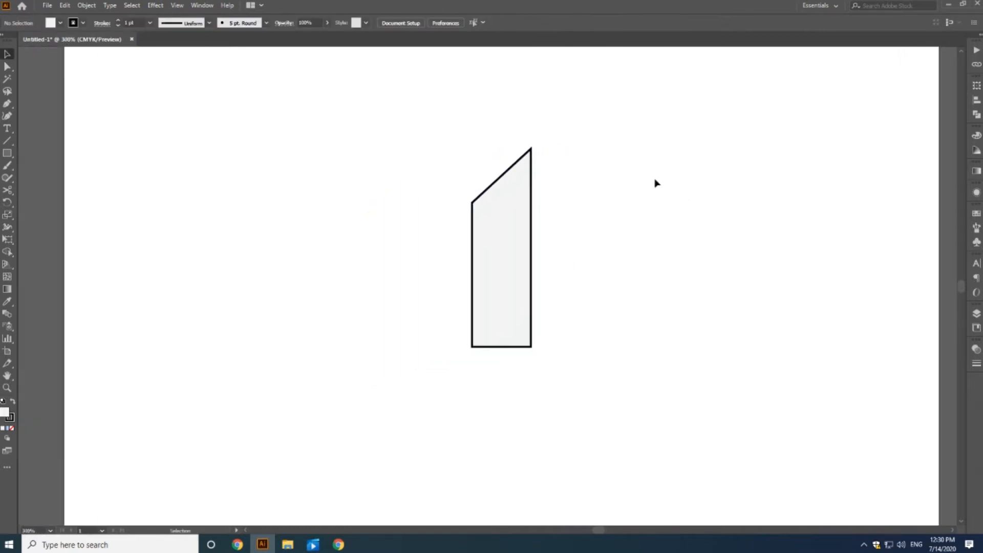
Duplicate the slanted tower slightly to its right and send the copy to the back.
left_click(517, 245)
left_click_drag(484, 237, 507, 240)
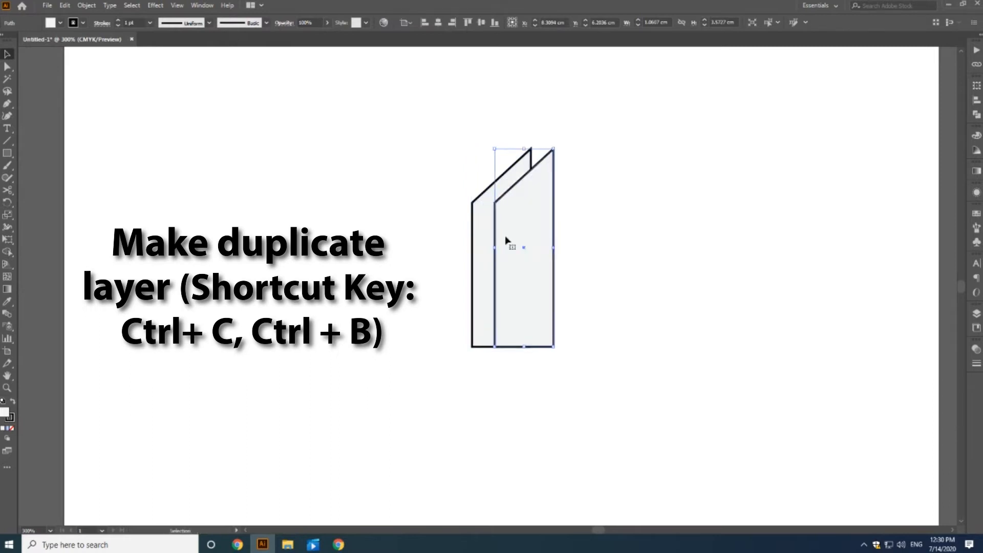
right_click(506, 240)
mouse_move(591, 398)
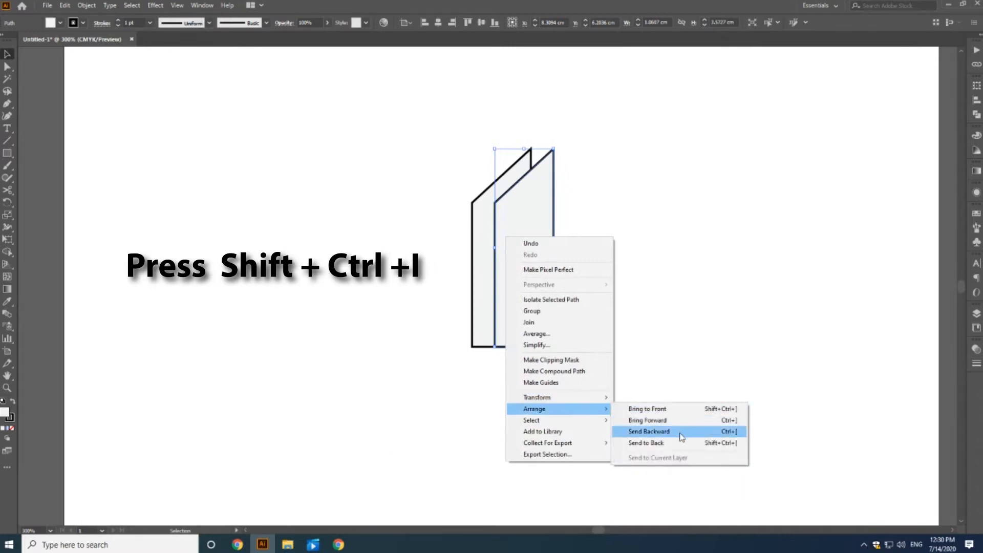
left_click(679, 443)
Raise both top corner points of the back copy so that the tower is about 5 cm tall.
key("a")
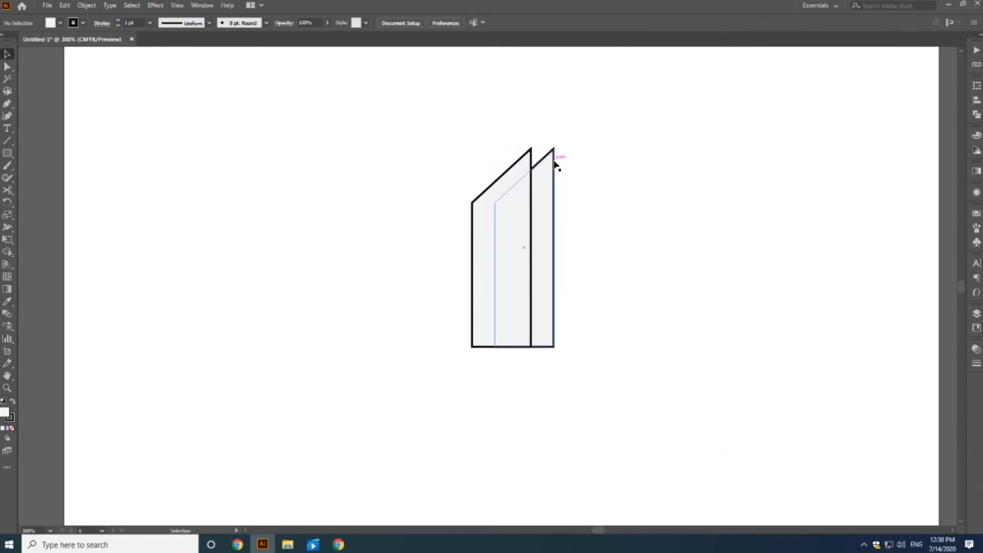
left_click(553, 149)
left_click_drag(497, 205, 497, 125)
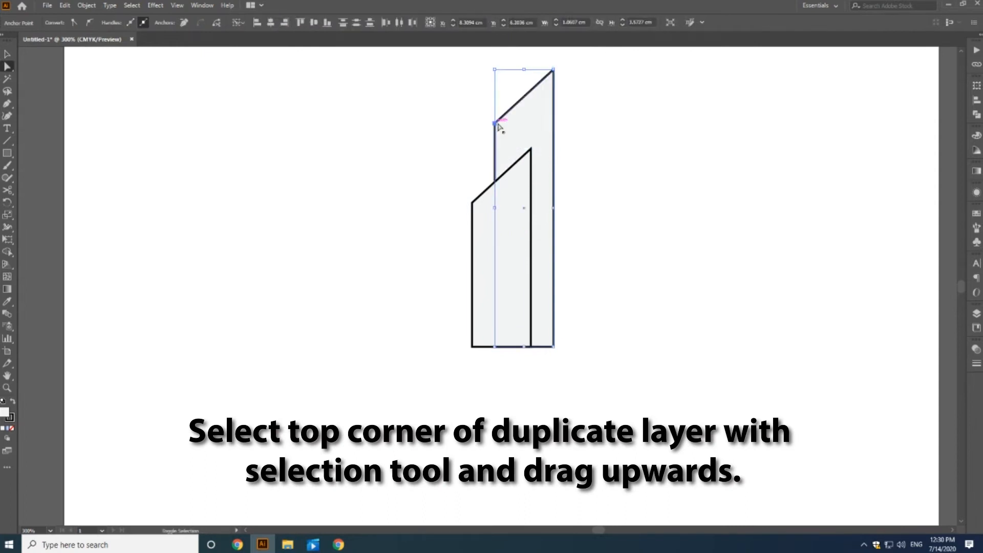
Duplicate the taller tower and reflect the copy across the vertical axis, placing it to the right of the original.
left_click_drag(646, 157, 498, 215)
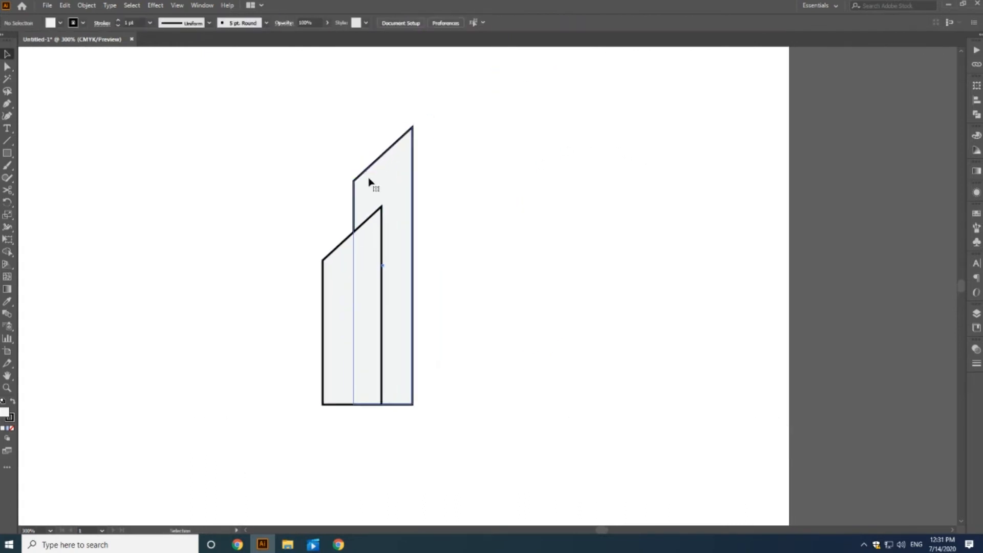
key("a")
left_click(369, 182)
left_click_drag(405, 180, 392, 200)
right_click(415, 165)
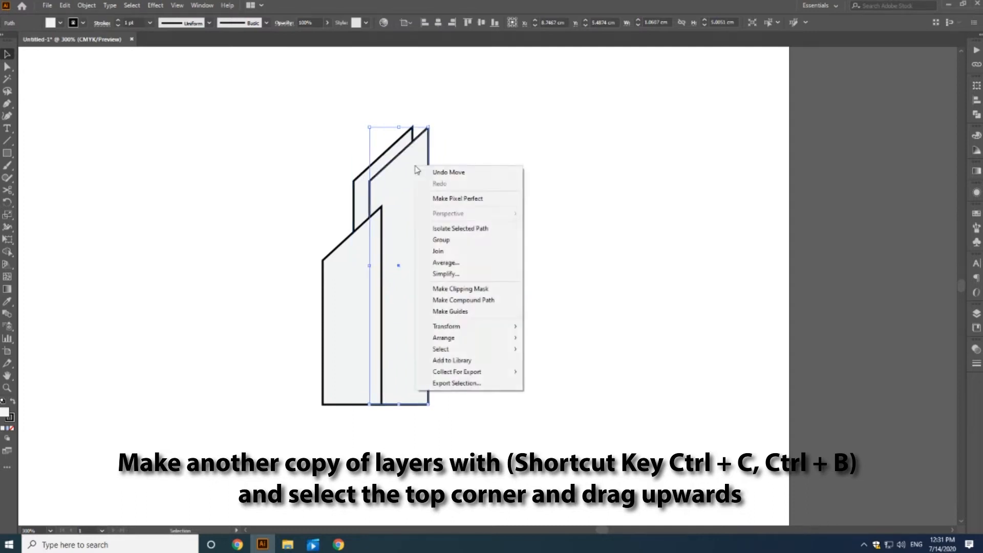
mouse_move(480, 331)
left_click(615, 365)
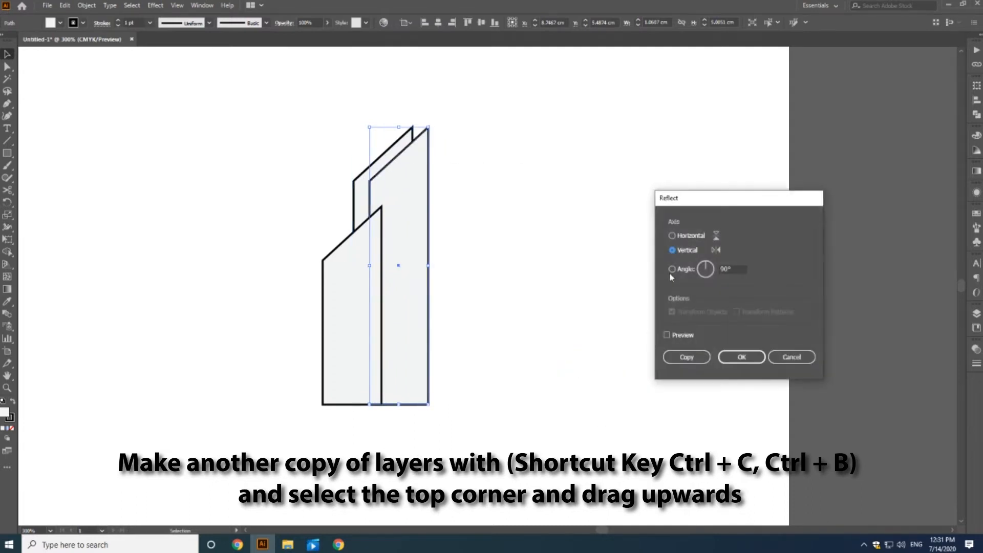
left_click(739, 357)
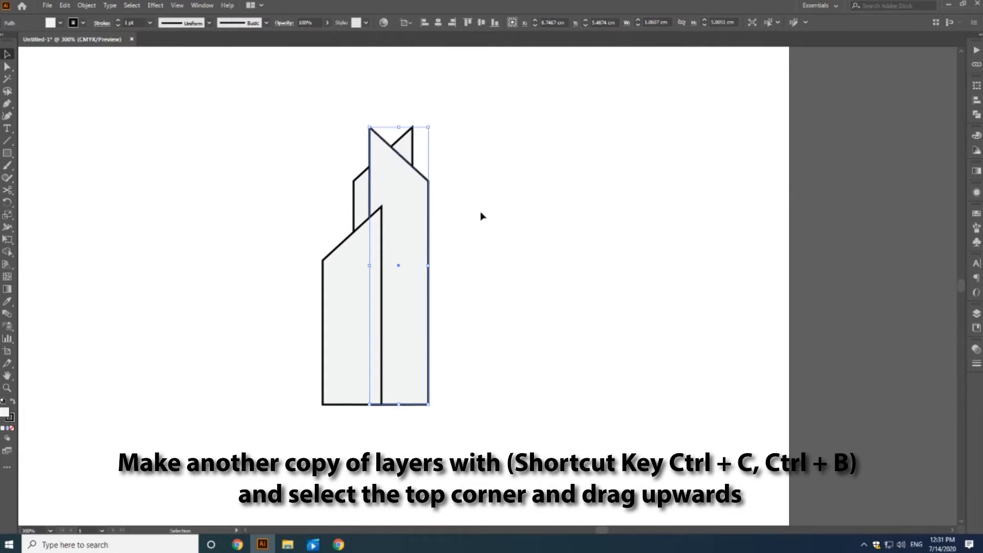
left_click_drag(412, 208, 444, 208)
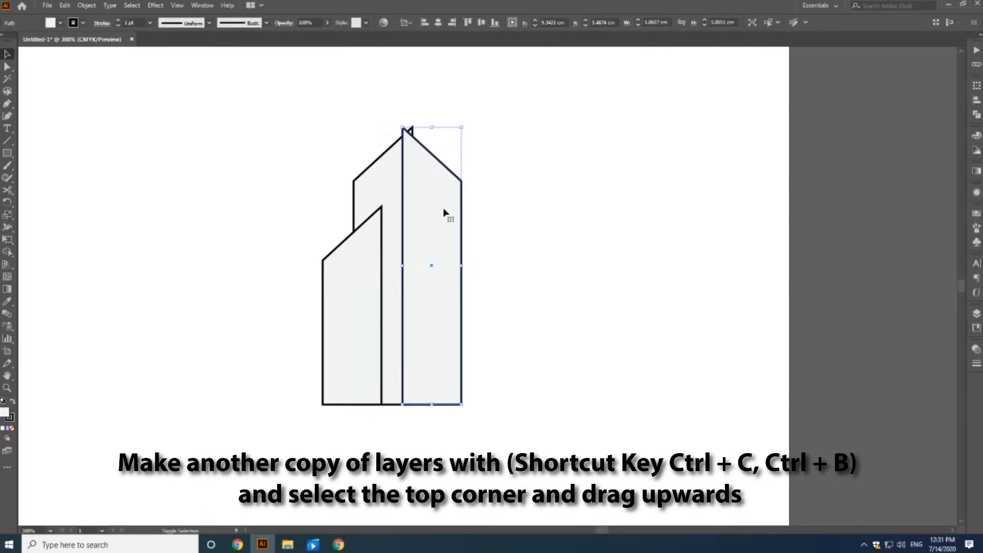
Raise the mirrored tower's top corner points to make it about 5.9 cm tall, and send it to the back.
key("a")
left_click(405, 128)
left_click_drag(408, 133, 407, 81)
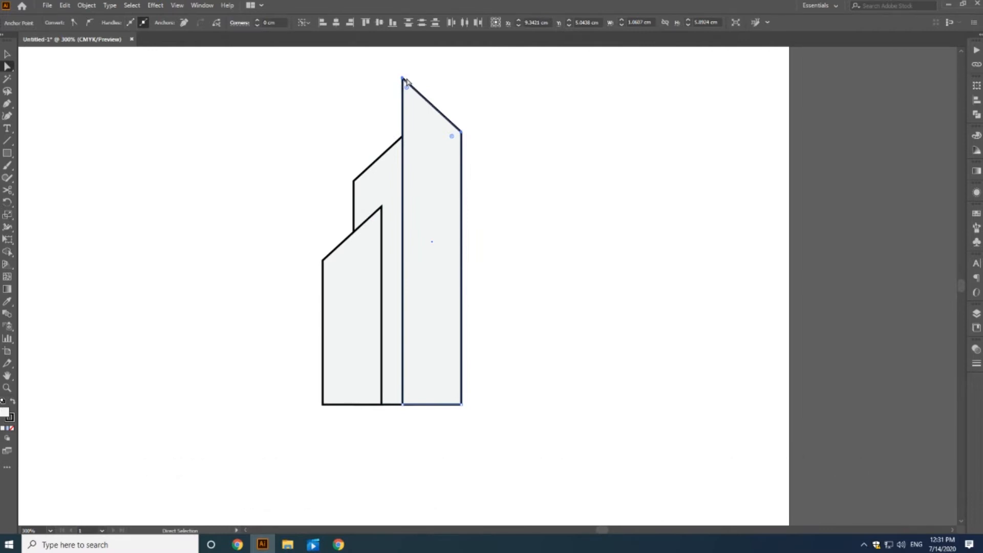
right_click(433, 121)
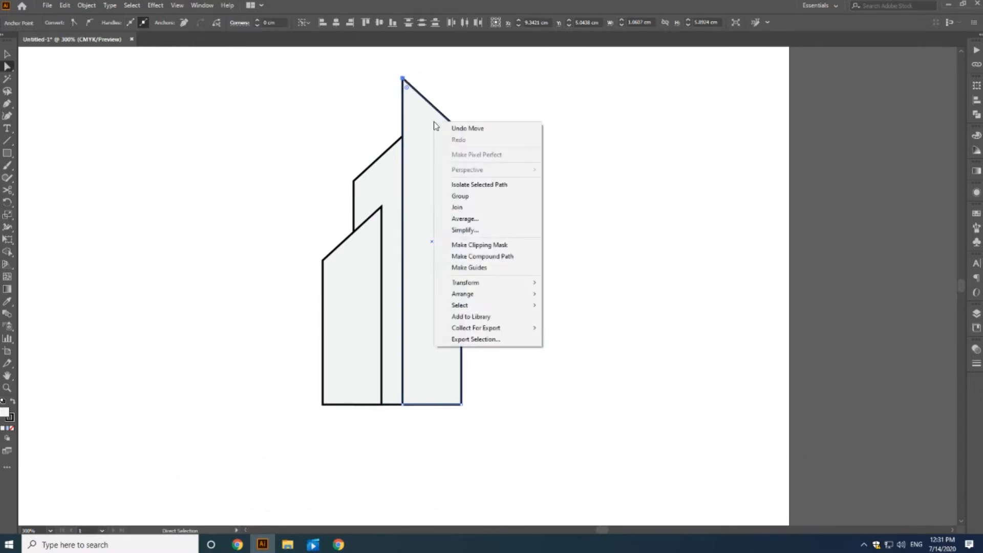
mouse_move(492, 294)
left_click(589, 328)
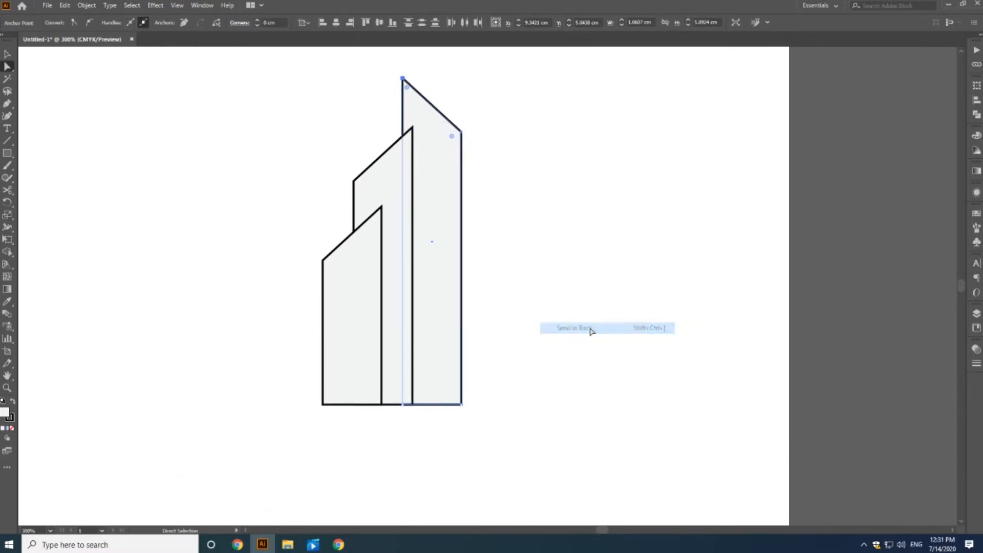
left_click(593, 186)
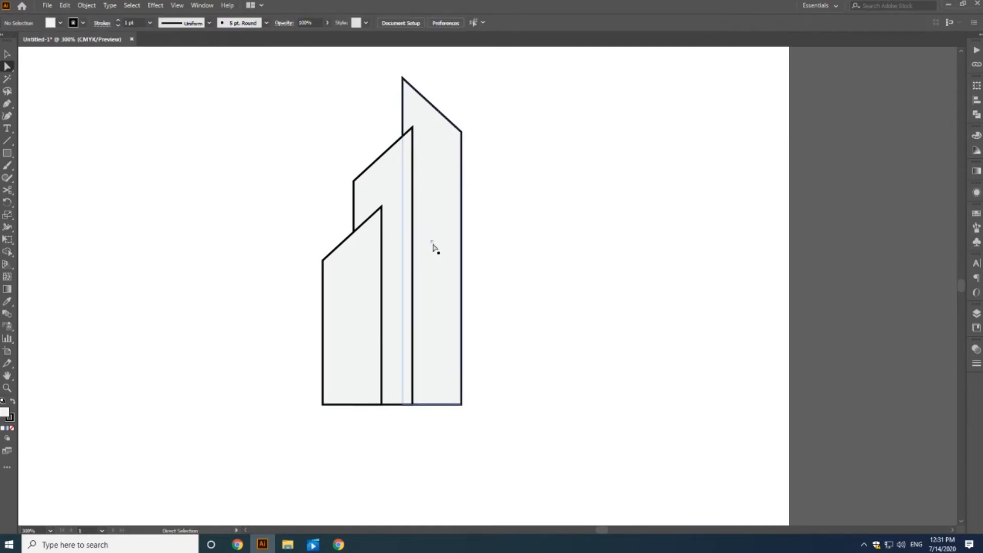
Place a copy of the shortest tower on the right side, reflected across the vertical axis and sent to the back.
left_click_drag(352, 272, 474, 272)
right_click(505, 234)
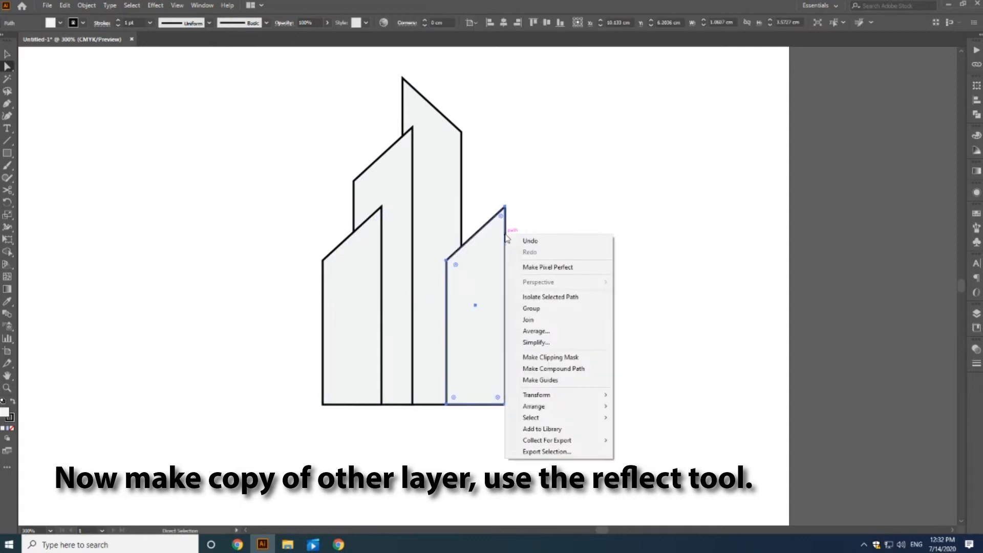
mouse_move(570, 400)
left_click(658, 432)
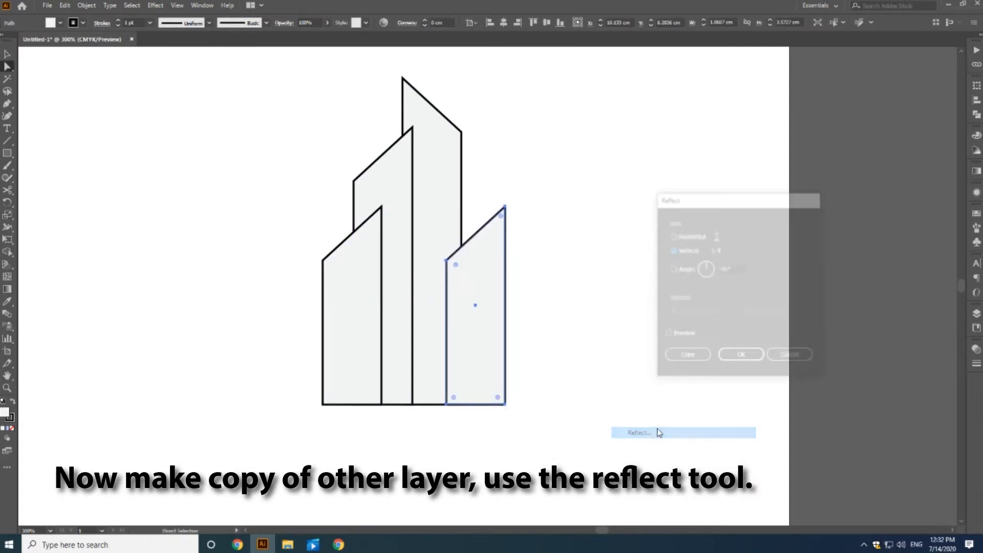
left_click(745, 359)
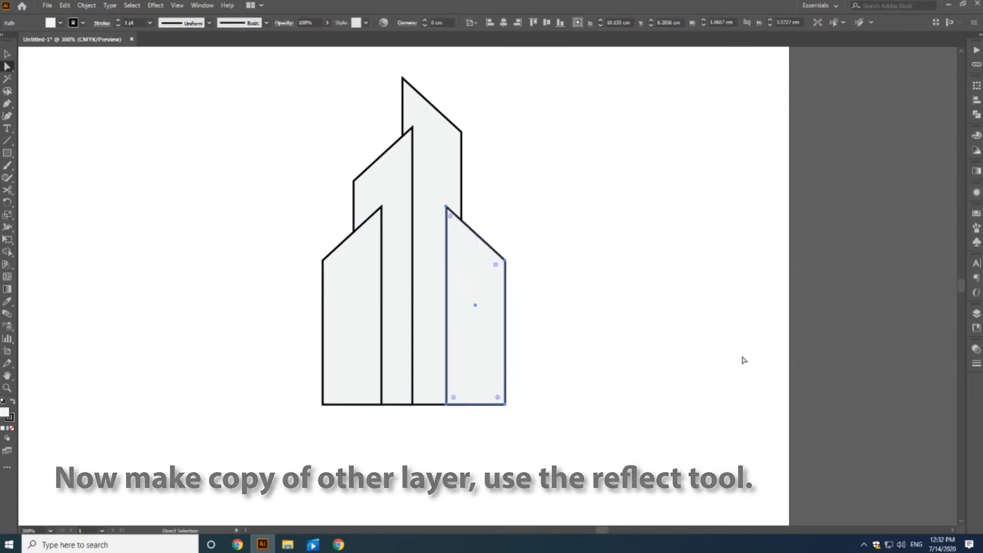
key("ctrl+shift+bracketleft")
left_click(596, 236)
Center the complete set of towers horizontally and vertically on the artboard.
scroll(636, 133, "down", 1)
key("v")
left_click_drag(596, 85, 358, 331)
left_click(438, 23)
left_click(481, 22)
left_click(531, 209)
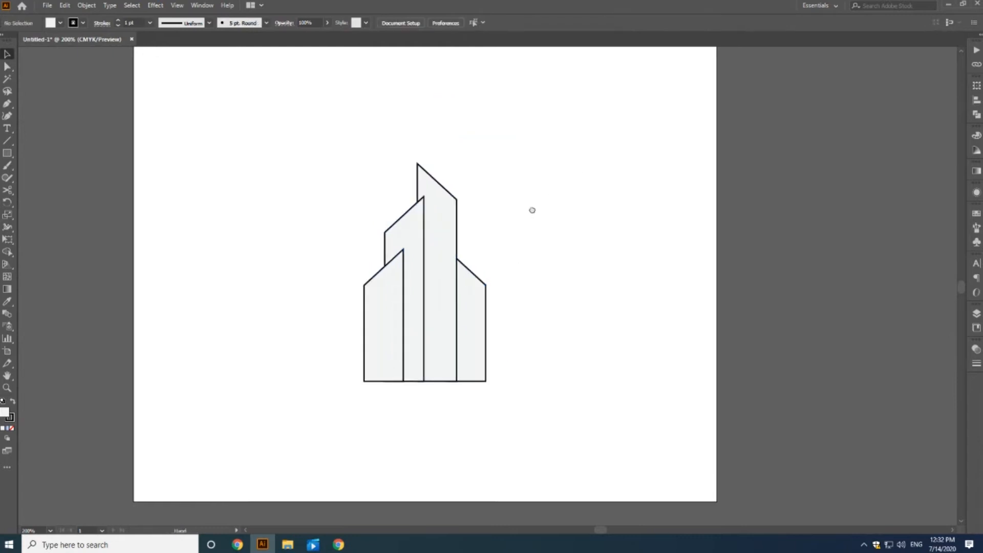
Draw a background rectangle about 15.8 by 12.4 cm over the artboard behind the towers and lock it.
scroll(338, 153, "up", 1)
left_click(9, 154)
left_click_drag(143, 80, 727, 513)
key("ctrl+shift+bracketleft")
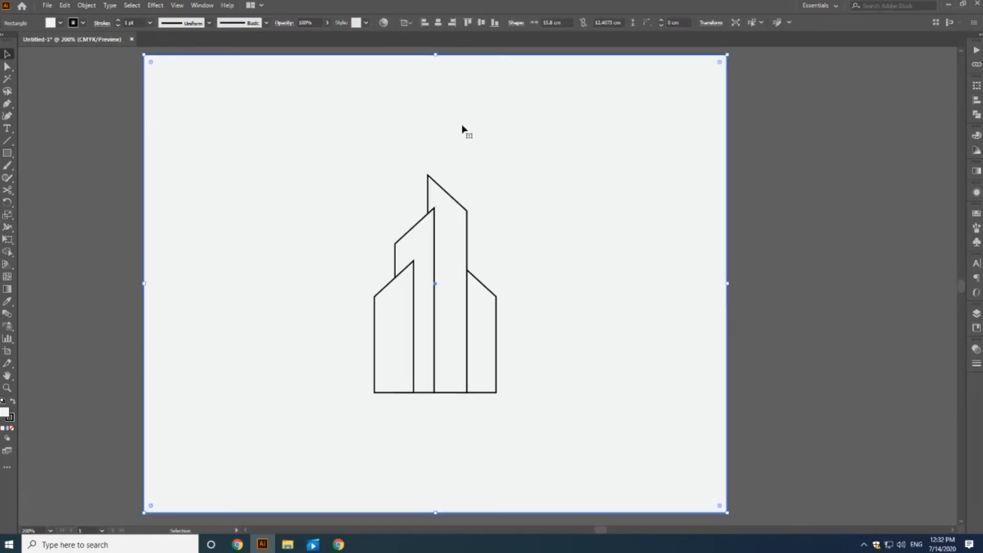
left_click(86, 6)
mouse_move(115, 81)
left_click(289, 82)
Give all the towers a light green stroke and a dark green fill.
left_click_drag(790, 195, 797, 179)
left_click_drag(594, 117, 291, 418)
left_click(83, 23)
left_click(25, 58)
left_click(59, 22)
left_click(45, 50)
Set the stroke weight of all the towers to 2 pt.
left_click_drag(564, 125, 290, 415)
left_click(83, 23)
left_click(118, 21)
left_click(589, 191)
Select the green tower group for applying an effect.
key("ctrl+space")
mouse_move(158, 134)
left_mouse_down()
mouse_move(627, 420)
mouse_move(707, 431)
left_mouse_up()
left_click(435, 301)
left_click(155, 5)
mouse_move(199, 121)
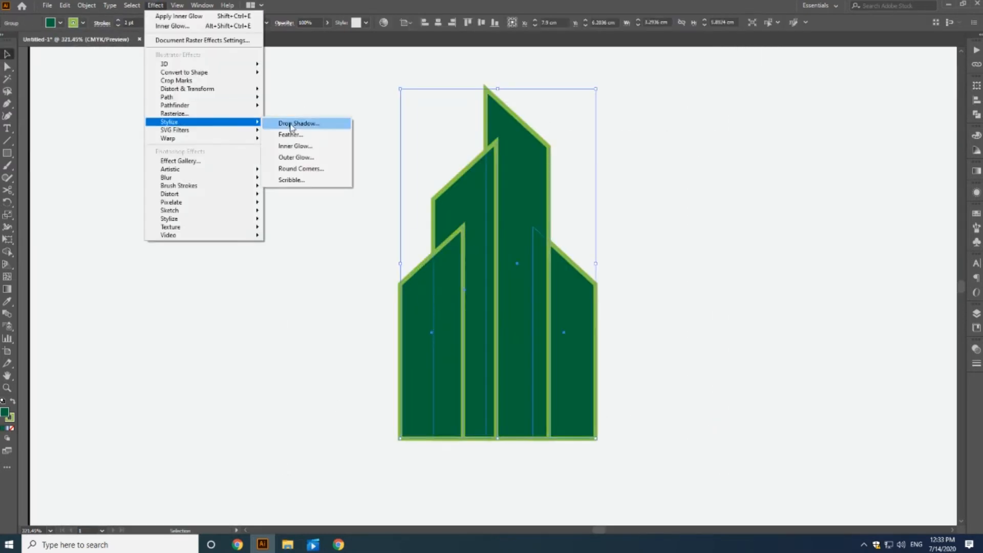
left_click(298, 123)
left_click(652, 323)
left_click(748, 322)
Apply an Inner Glow to the tower group with Normal mode, 25% opacity, 0.18 cm blur and the Edge option.
left_click(155, 6)
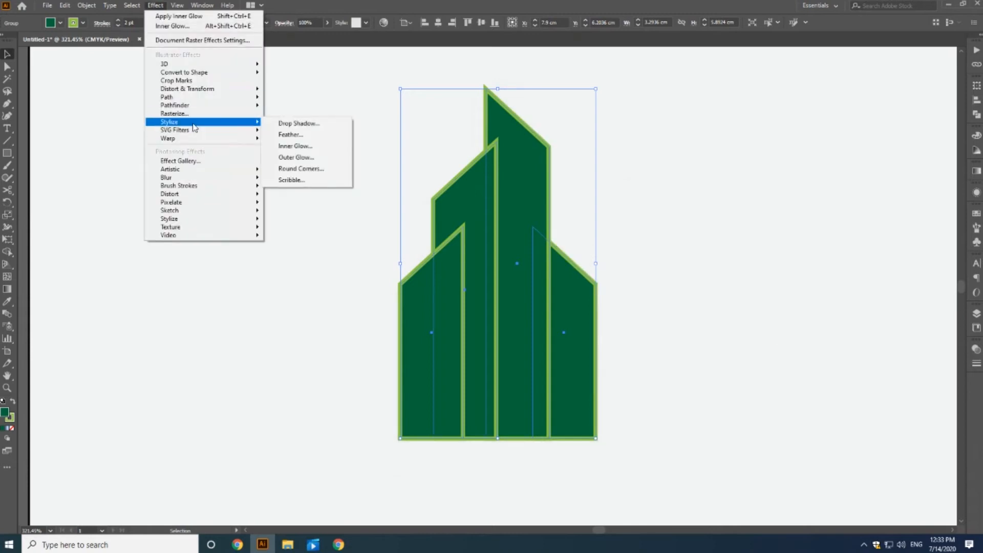
left_click(295, 146)
left_click(700, 315)
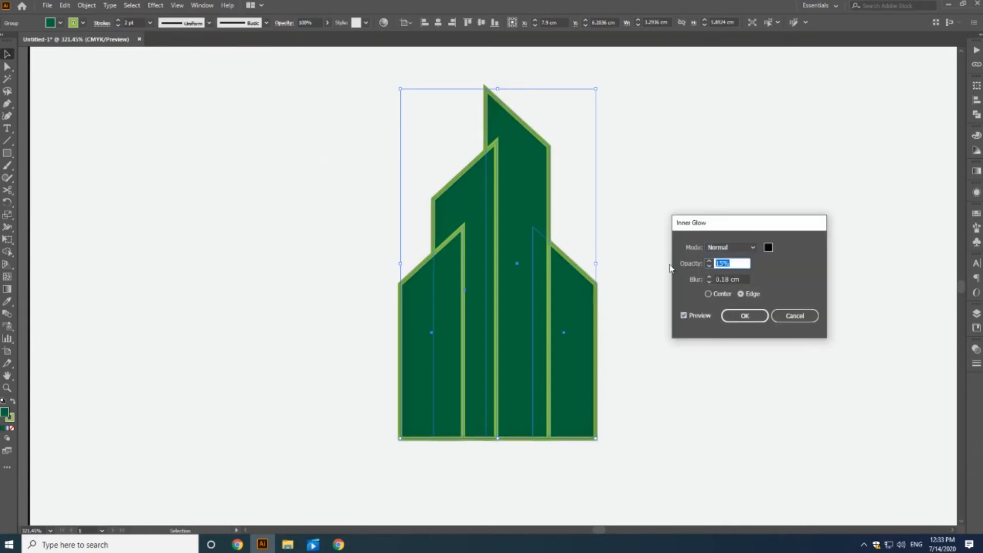
type("25")
key("Tab")
type("45")
key("Tab")
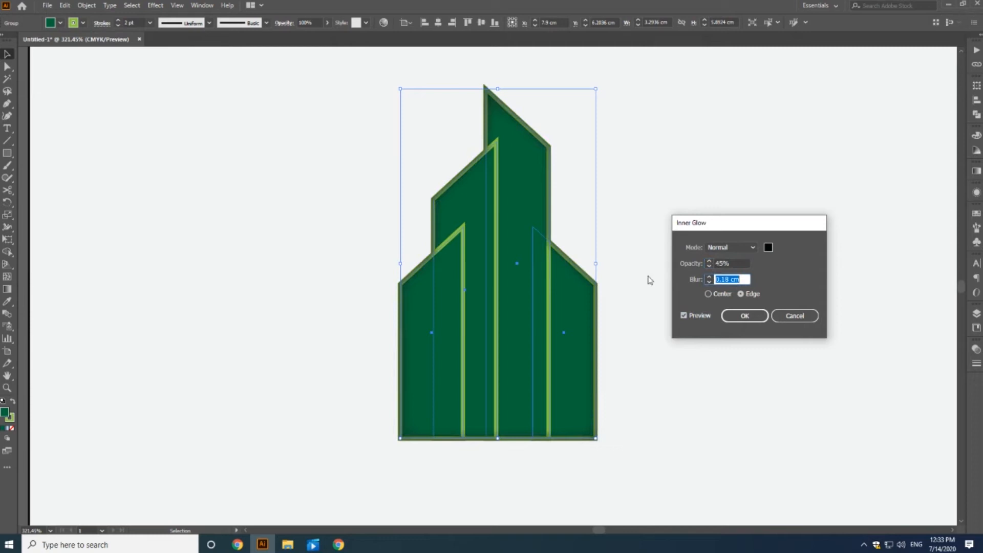
type("25")
key("Tab")
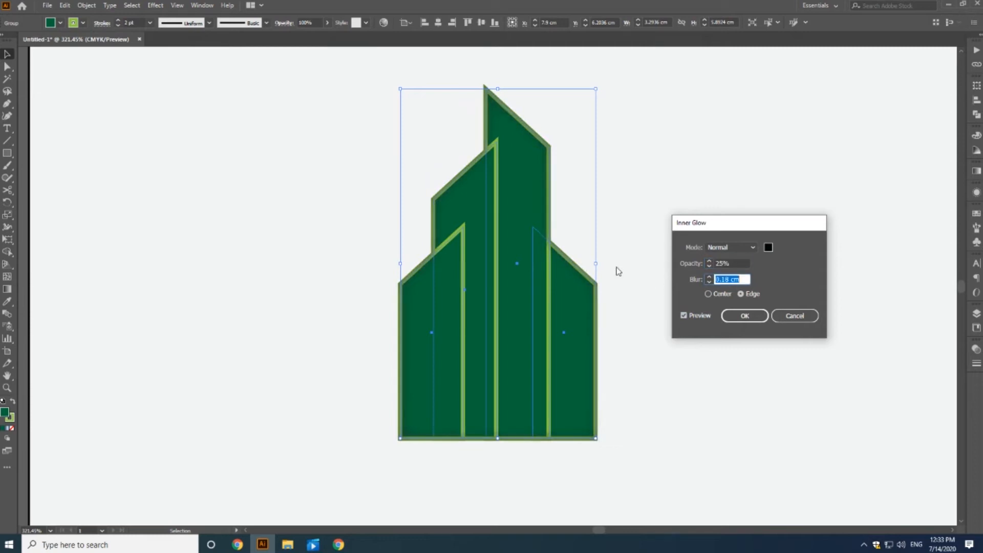
left_click(745, 316)
left_click(698, 244)
Draw a closed wavy shape along the base of the towers with the Pen tool, about 6 cm wide and 0.6 cm high.
key("ctrl+minus")
key("ctrl+minus")
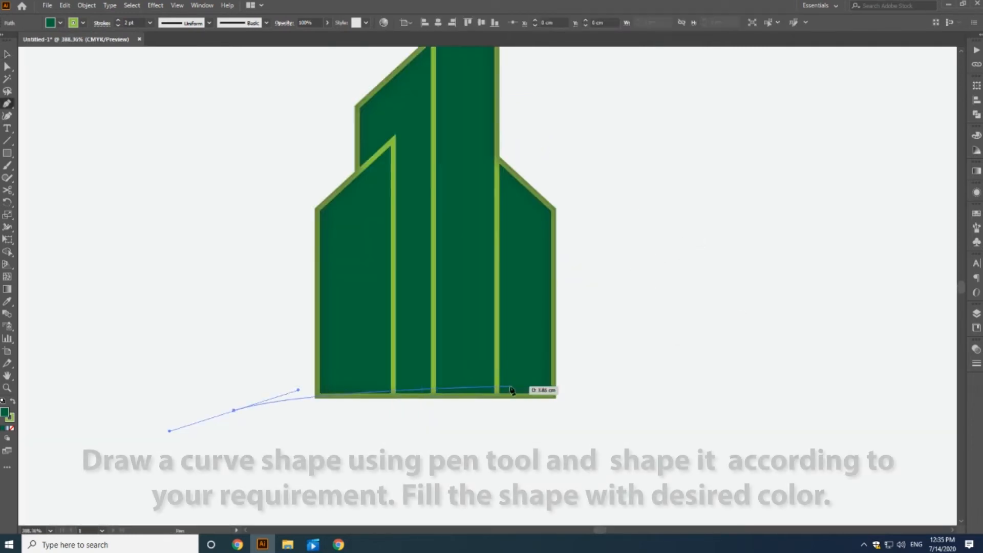
left_click_drag(455, 407, 540, 433)
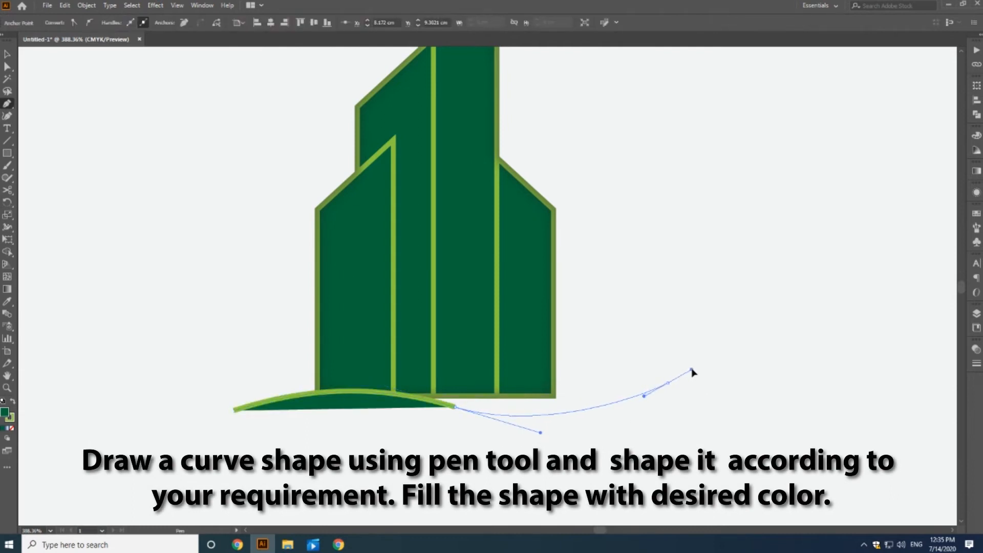
left_click_drag(644, 397, 646, 398)
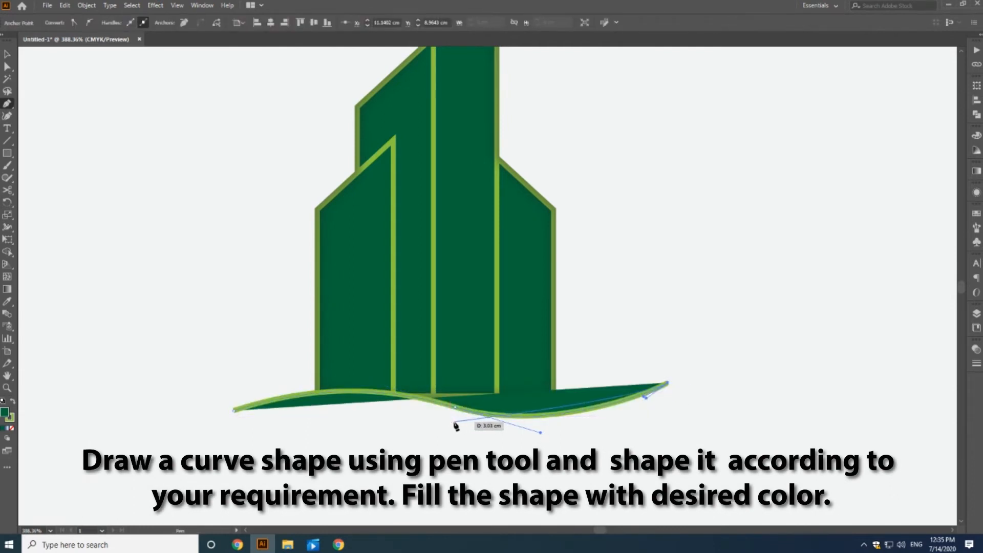
left_click_drag(383, 412, 355, 401)
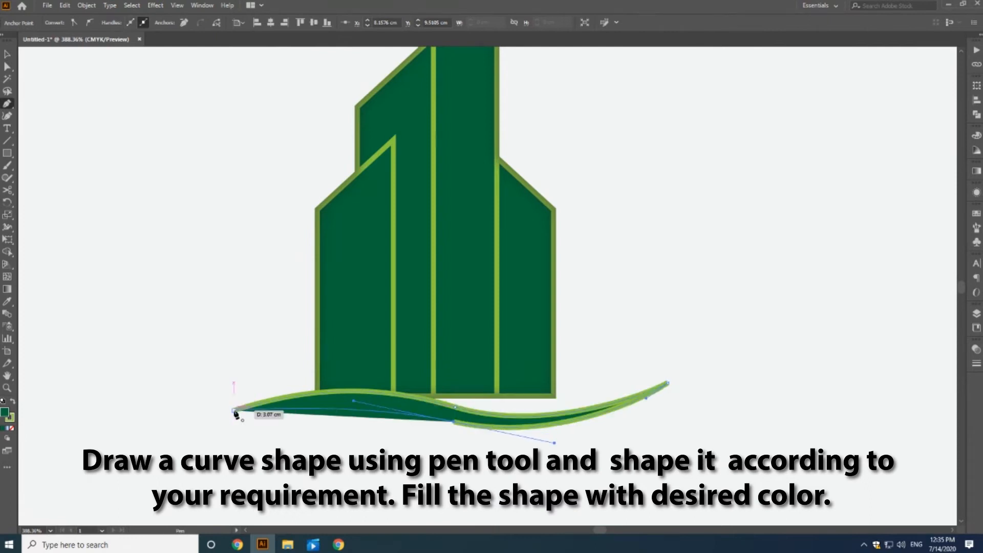
left_click_drag(201, 414, 196, 422)
key("ctrl+z")
key("ctrl+z")
Select the wavy base shape and remove its stroke.
key("v")
left_click(649, 275)
left_click_drag(644, 330, 596, 398)
left_click(450, 487)
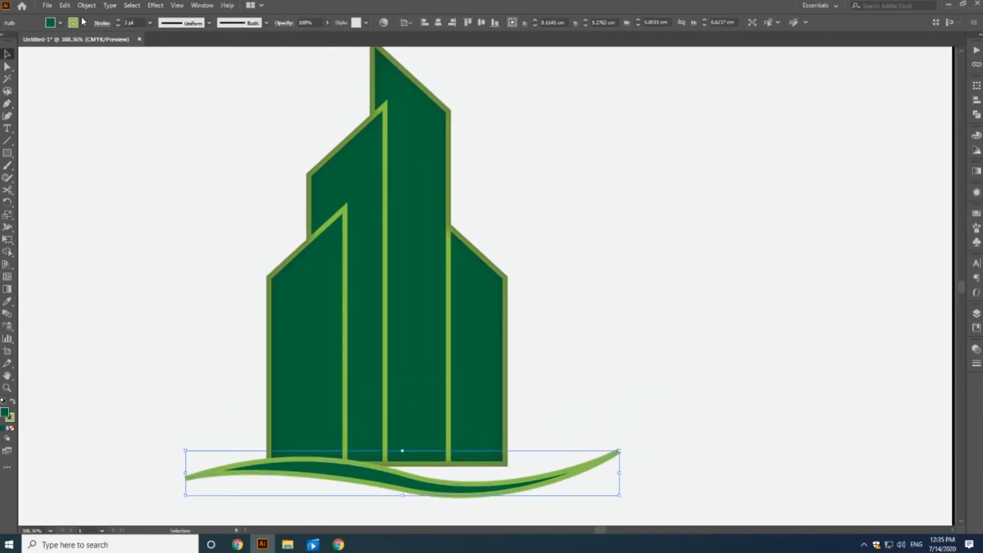
left_click(82, 22)
left_click(5, 41)
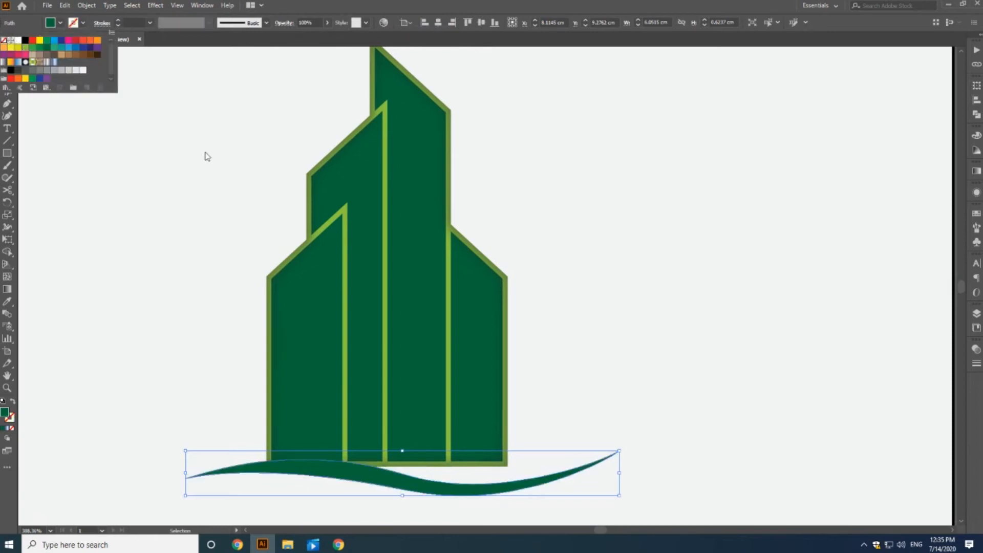
Tilt the wavy shape slightly counterclockwise over the foot of the towers and fill it with light grey.
left_click(595, 369)
scroll(612, 376, "down", 2)
left_click_drag(630, 392, 627, 369)
left_click_drag(572, 400, 570, 387)
left_click(60, 22)
left_click(85, 70)
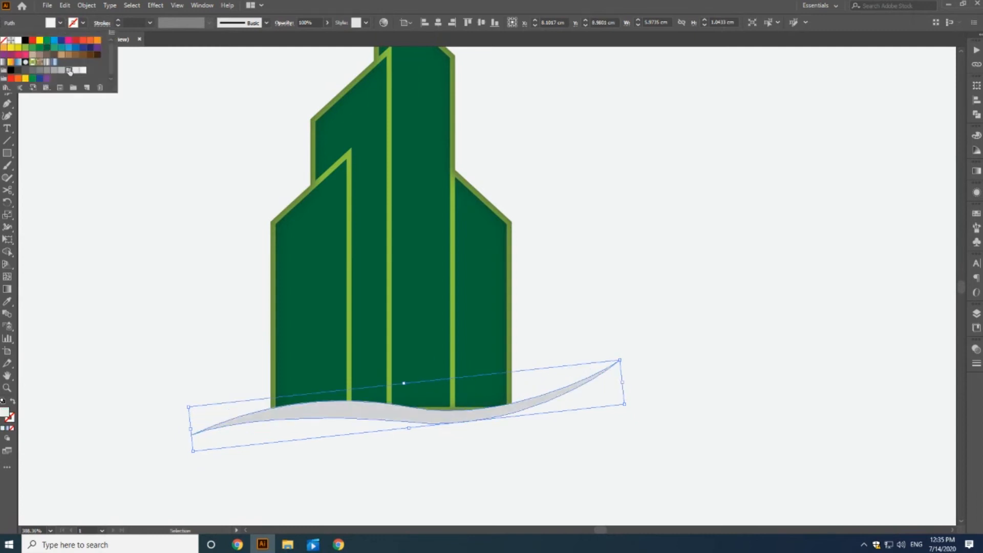
Reshape the wavy shape's curves by adjusting its middle anchor points and their direction handles.
key("a")
left_click(411, 420)
left_click_drag(310, 416, 314, 406)
left_click(439, 454)
left_click(444, 424)
left_click_drag(411, 414, 355, 402)
left_click(553, 463)
left_click(423, 405)
left_click_drag(413, 424, 529, 435)
Fine-tune the middle anchors on the wave's upper and lower edges for a smooth, even band.
left_click(658, 429)
left_click(437, 408)
left_click(423, 408)
left_click_drag(412, 422, 423, 423)
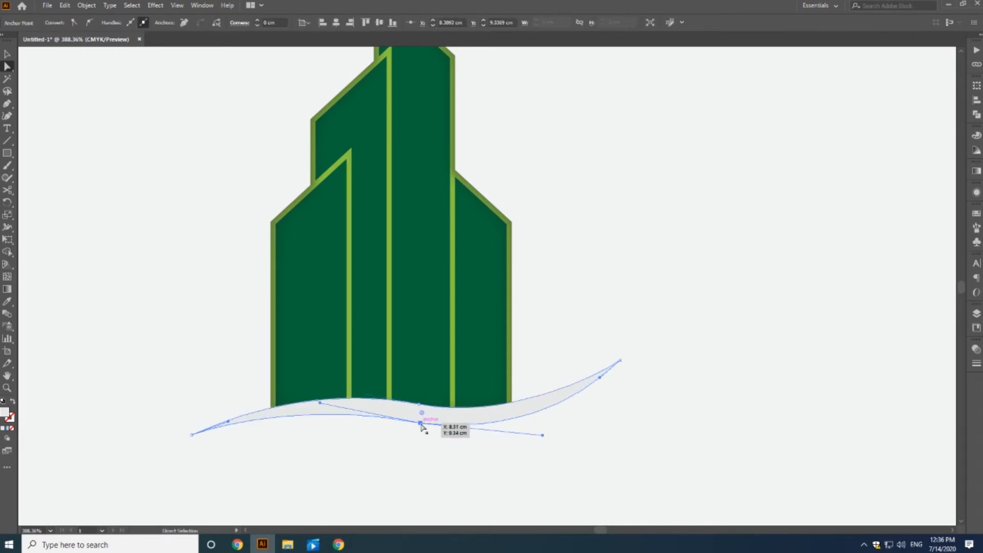
left_click(471, 463)
left_click(423, 404)
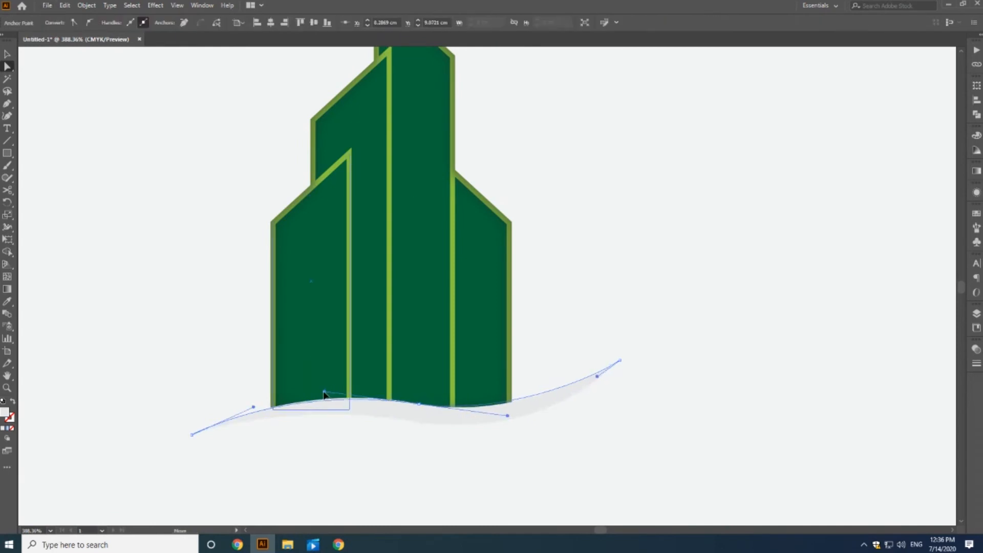
left_click(452, 464)
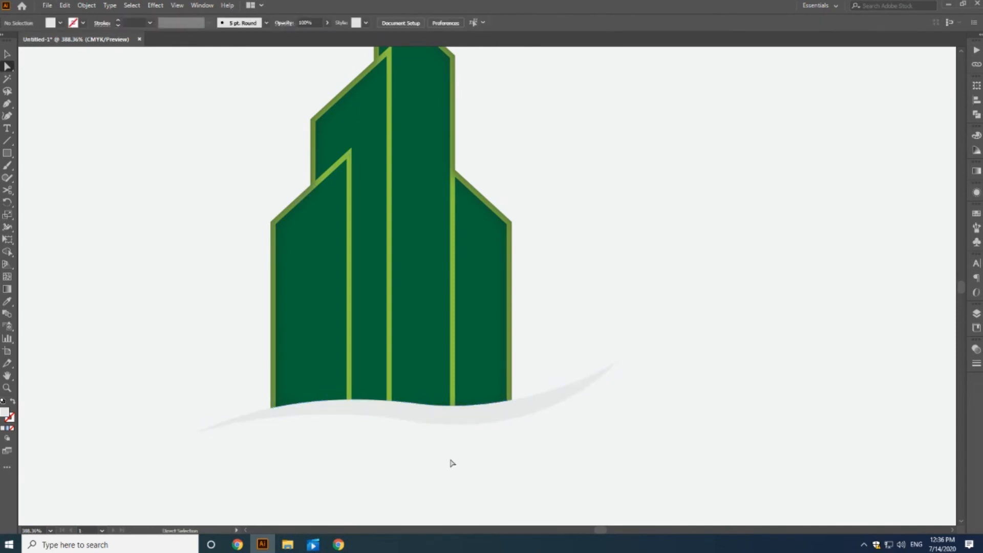
Fill a slightly lowered copy of the wave with a medium grey, leaving a thin light edge above it.
left_click(553, 400)
left_click(60, 23)
left_click(60, 71)
left_click(626, 268)
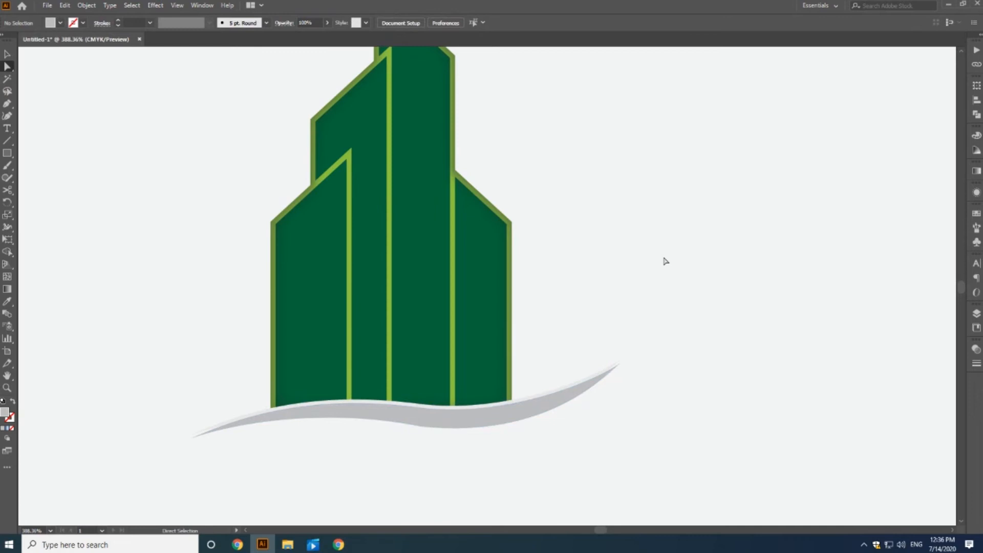
Select both wave shapes, rotate them slightly clockwise and reposition them across the towers' base.
left_click(522, 421)
key("ctrl+minus")
key("ctrl+minus")
key("ctrl+minus")
key("v")
left_click_drag(709, 207, 709, 256)
left_click(709, 256)
key("ctrl+space")
left_click_drag(101, 165, 678, 432)
left_click_drag(685, 376, 686, 374)
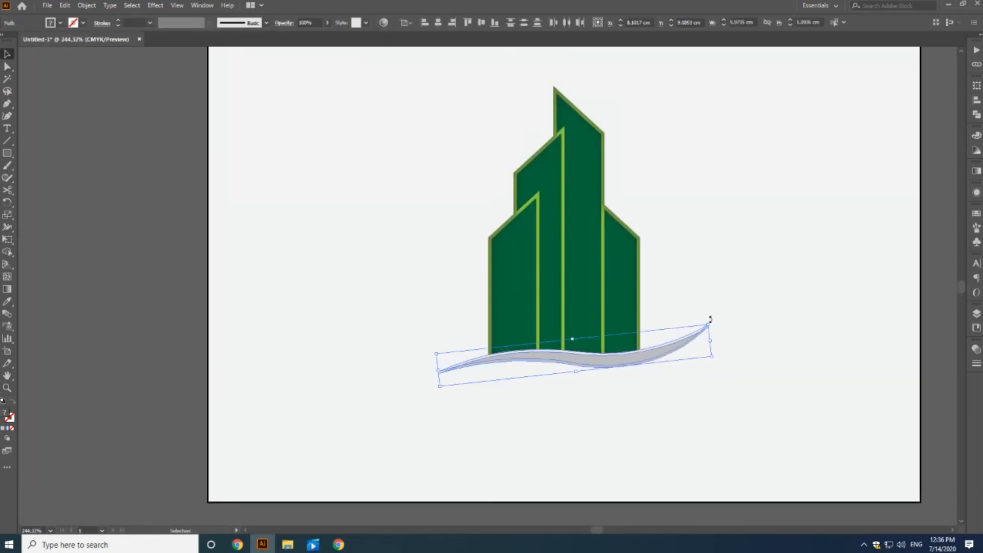
left_click_drag(708, 321, 716, 332)
left_click_drag(638, 355, 634, 356)
left_click(686, 382)
key("space")
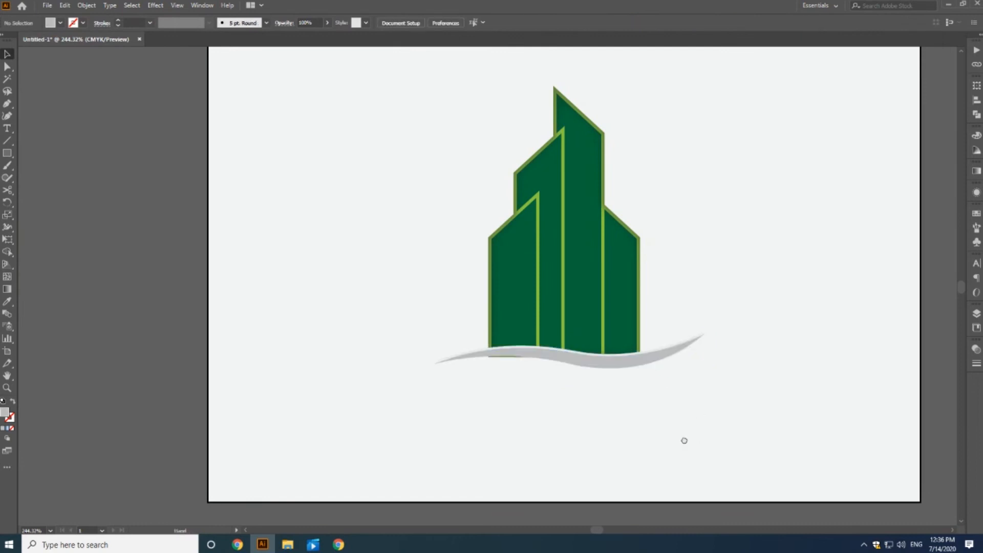
Raise the bottom anchor points of the leftmost tower so its lower edge sits behind the wave.
left_click_drag(698, 437, 669, 443)
key("ctrl+space")
left_click_drag(239, 266, 795, 429)
key("a")
left_click(408, 285)
left_click(391, 312)
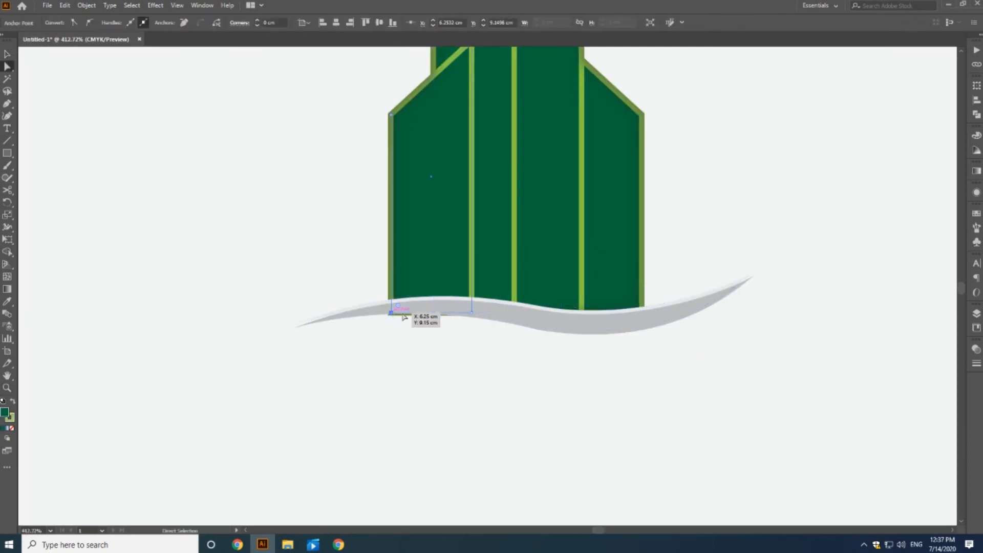
left_click(472, 313, "shift")
left_click_drag(472, 312, 514, 312)
left_click(720, 238)
Group the two wave shapes and align them horizontally to the centre of the towers.
key("ctrl+1")
left_click_drag(719, 239, 653, 245)
key("ctrl+space")
left_click_drag(246, 153, 724, 414)
key("v")
left_click_drag(513, 245, 477, 346)
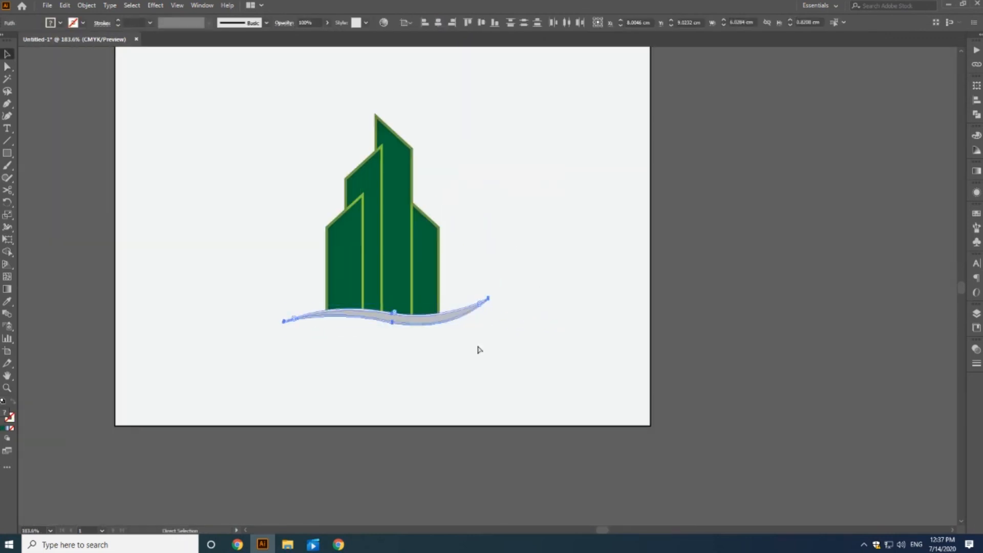
left_click(440, 23)
left_click(585, 240)
Select the whole logo and move it higher on the artboard.
left_click_drag(585, 241, 620, 250)
left_click_drag(548, 111, 257, 387)
left_click_drag(440, 245, 440, 215)
left_click(775, 254)
key("space")
Try to fill the grouped wave shapes with light green.
key("ctrl+space")
left_click_drag(137, 114, 815, 410)
left_click_drag(554, 457, 449, 281)
left_click(512, 325)
left_click(60, 23)
left_click(28, 52)
left_click(620, 177)
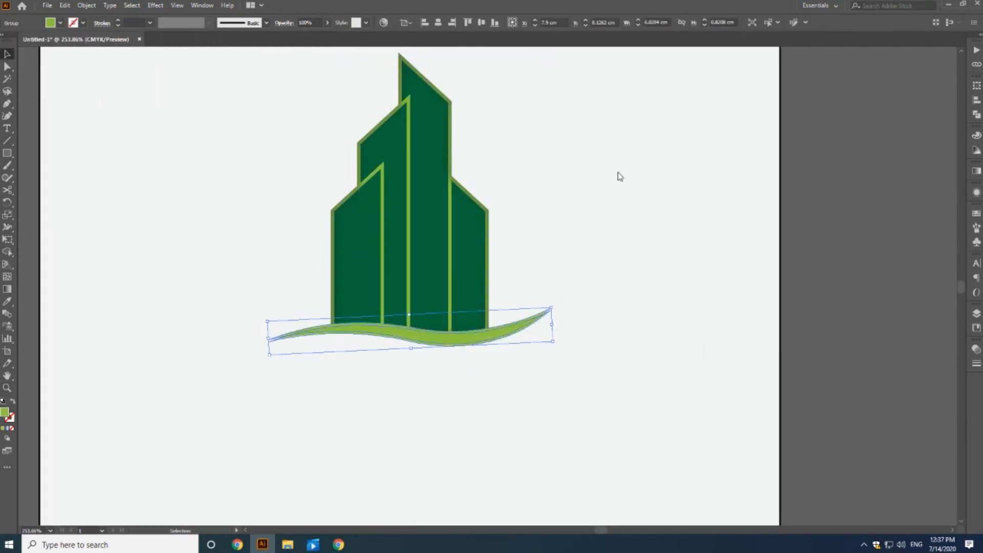
key("ctrl+z")
Ungroup the wave shapes and fill only the front grey wave with light green.
right_click(495, 331)
left_click(553, 416)
left_click(545, 389)
left_click(505, 337)
left_click(60, 22)
left_click(42, 49)
left_click(624, 233)
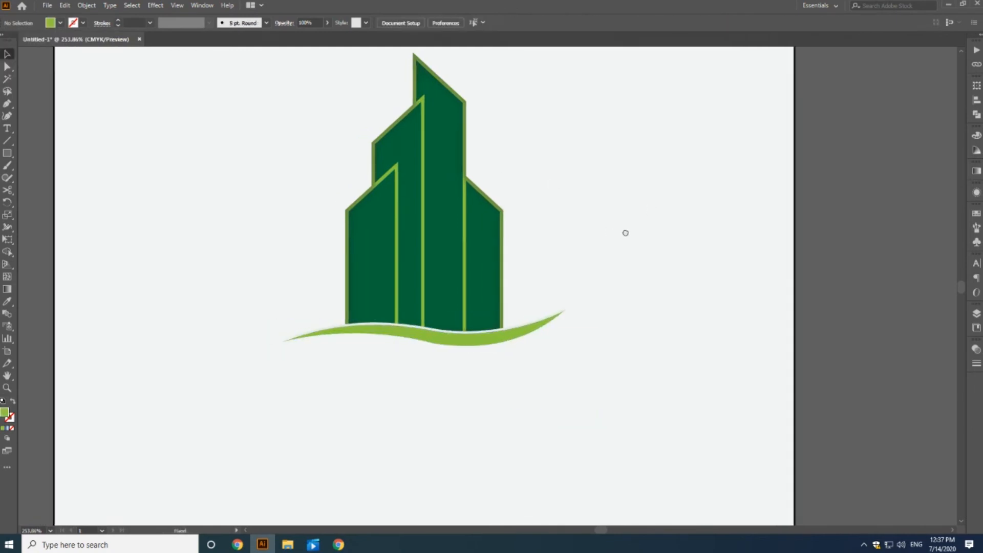
Add the text "Company Name" beneath the wave.
left_click_drag(668, 326, 677, 313)
key("t")
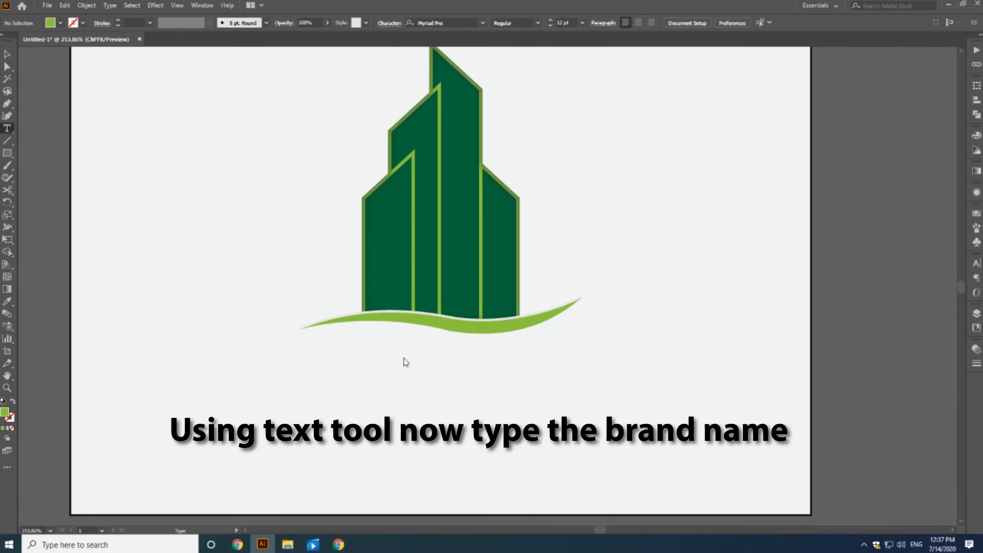
left_click(347, 358)
type("Company Name")
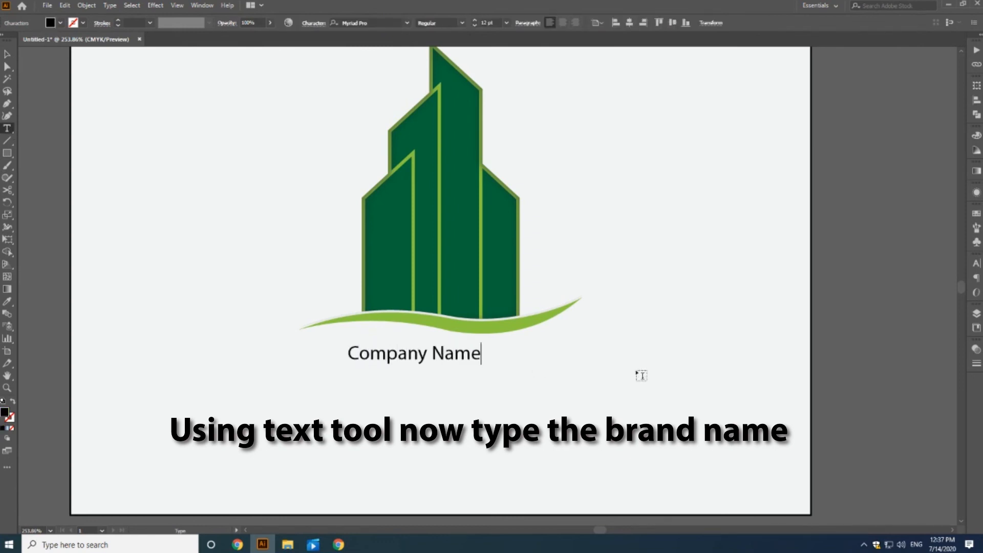
left_click(8, 56)
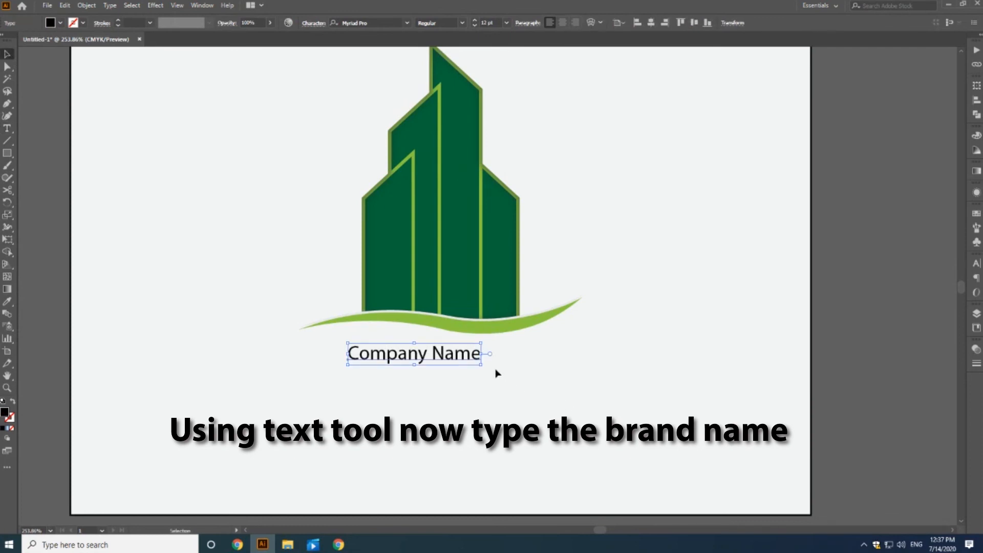
Set the company name's font to Bahnschrift and widen its letter spacing.
left_click(407, 23)
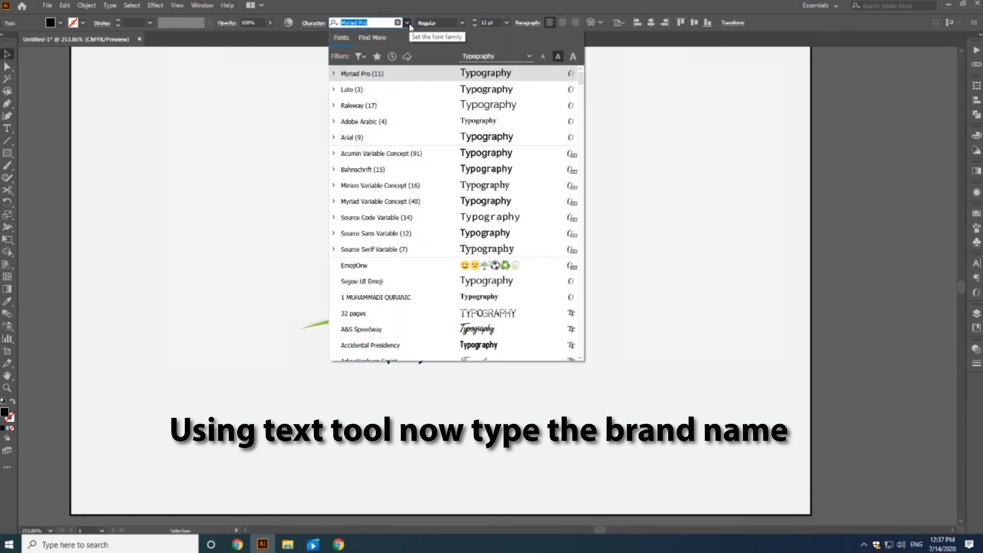
left_click(441, 178)
key("alt+Right")
key("alt+Right")
key("alt+Right")
key("alt+Right")
key("alt+Right")
key("alt+Right")
key("alt+Right")
key("alt+Right")
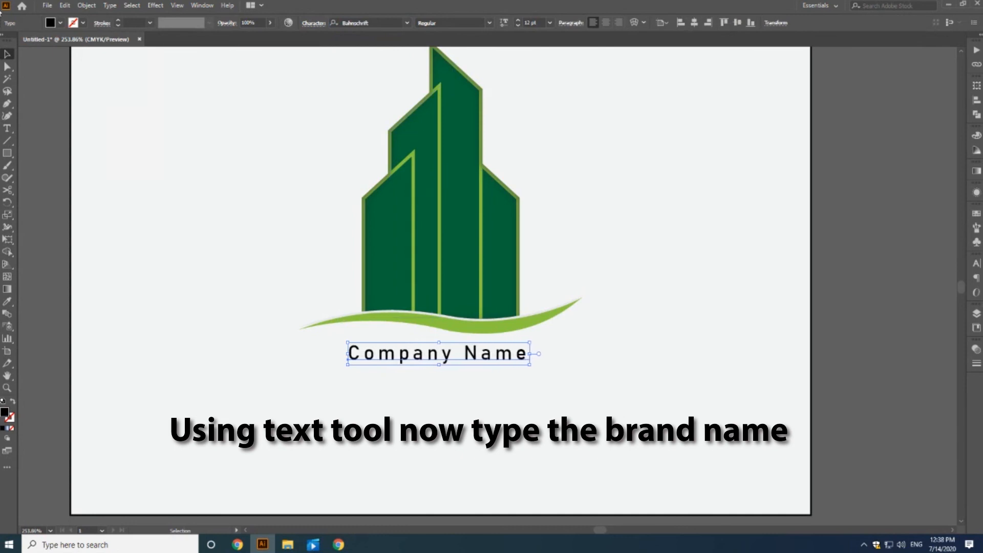
Centre the company name horizontally under the logo and deselect it.
left_click(706, 23)
left_click(694, 22)
left_click(718, 112)
left_click_drag(719, 201, 724, 248)
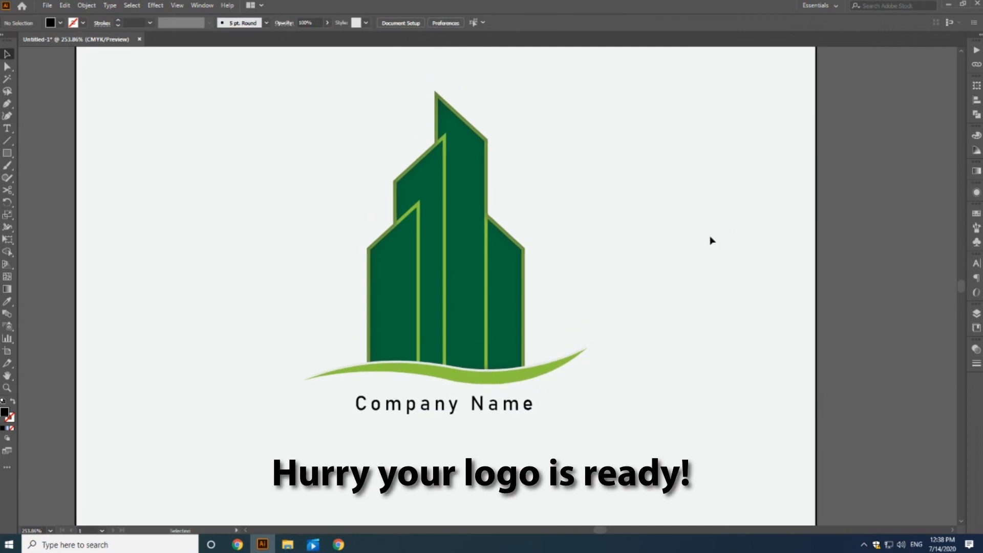
Save the document to the Desktop as an Adobe Illustrator file named "logo".
key("ctrl+s")
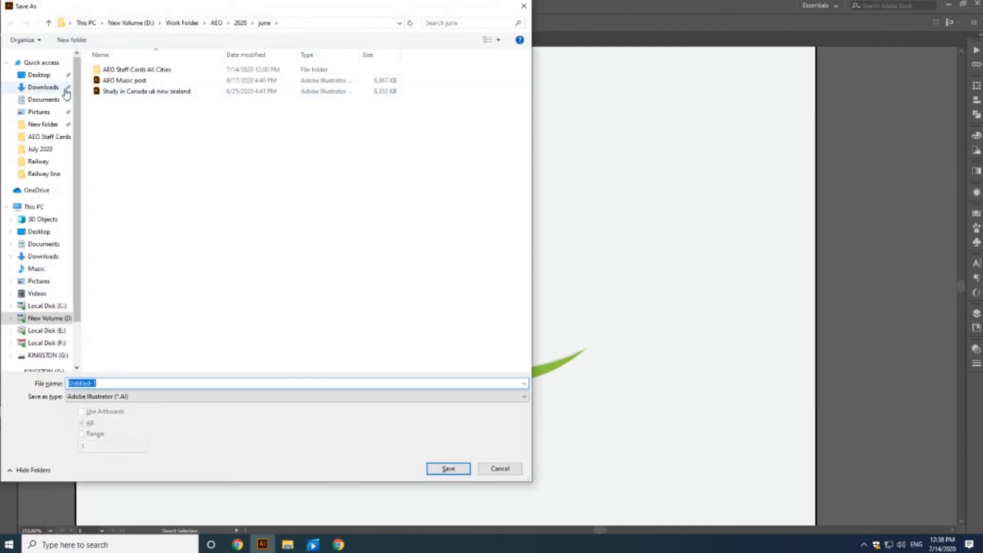
left_click(51, 76)
type("logo")
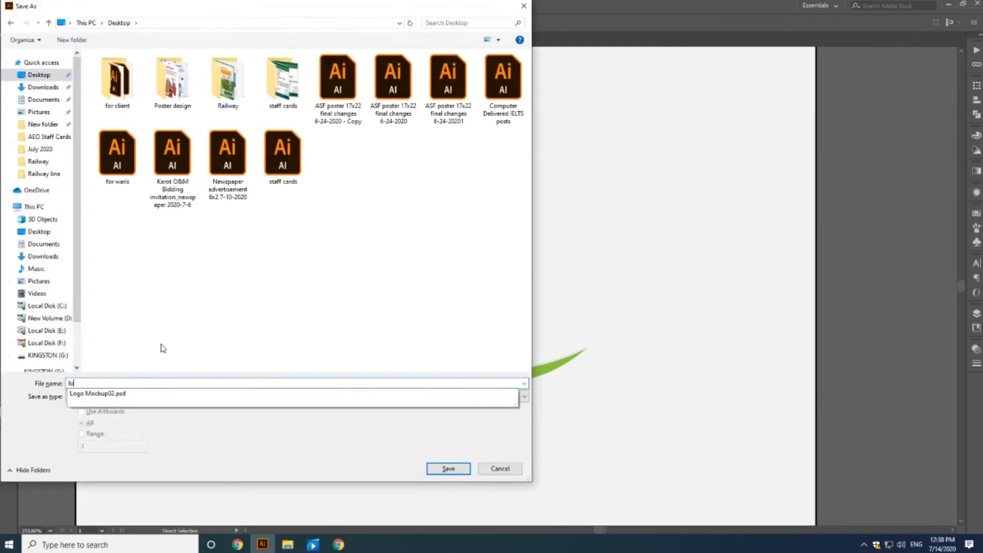
key("Return")
left_click(536, 413)
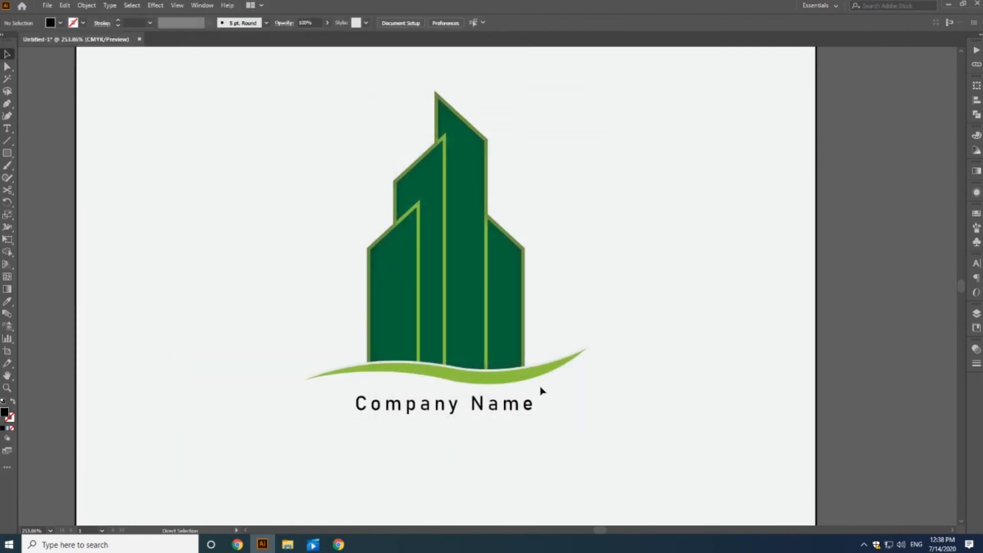